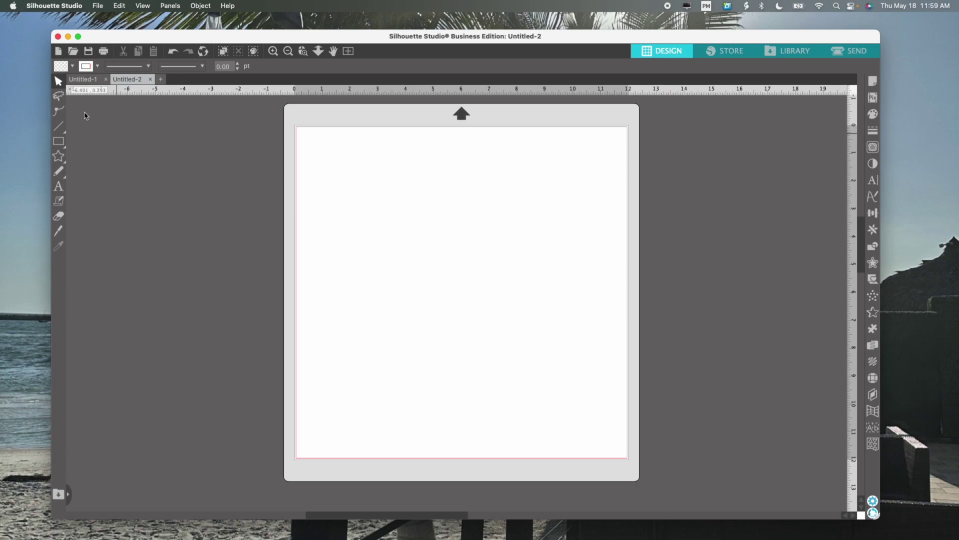
Switch the window to full screen and draw a rectangle about 10.05 by 6.6 in on the page.
{"action": "left_click", "coordinate": [79, 37]}
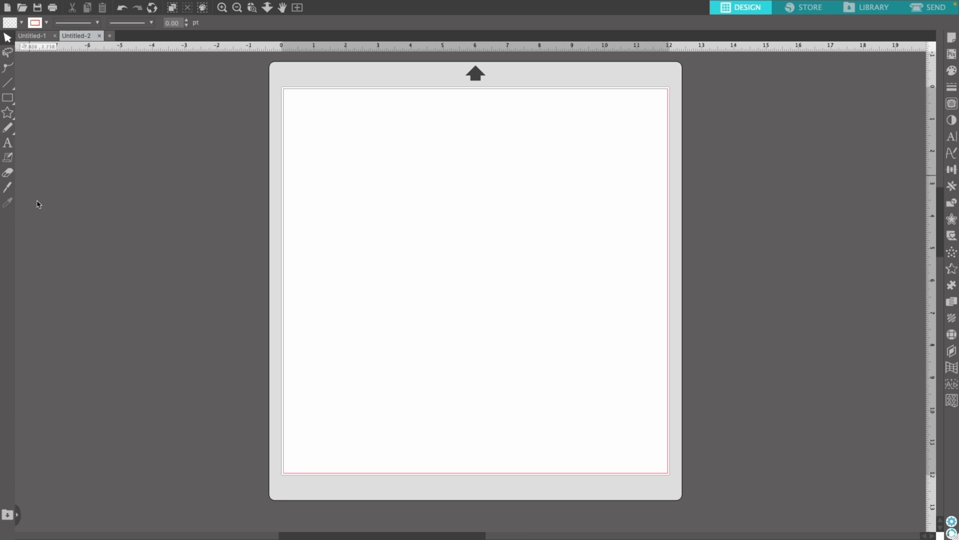
{"action": "mouse_move", "coordinate": [8, 98]}
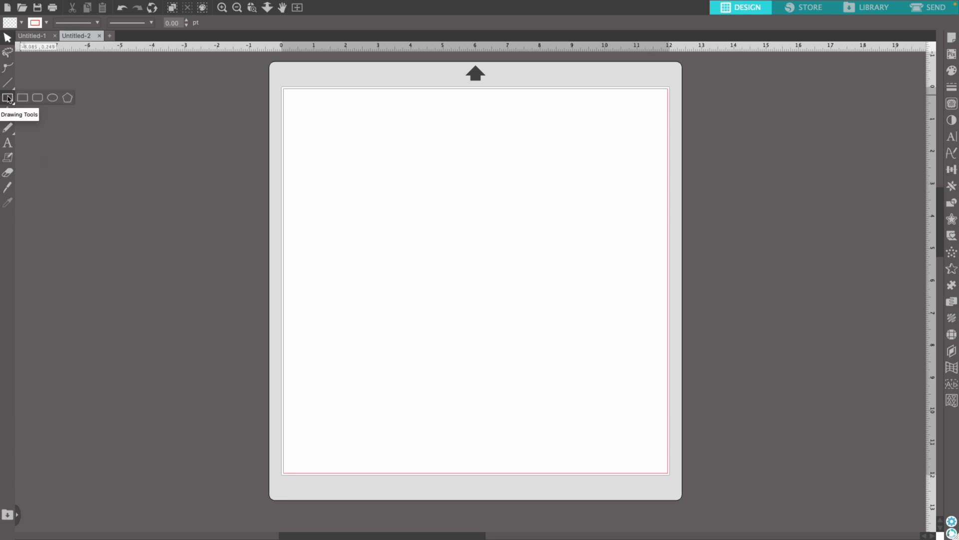
{"action": "left_click", "coordinate": [23, 98]}
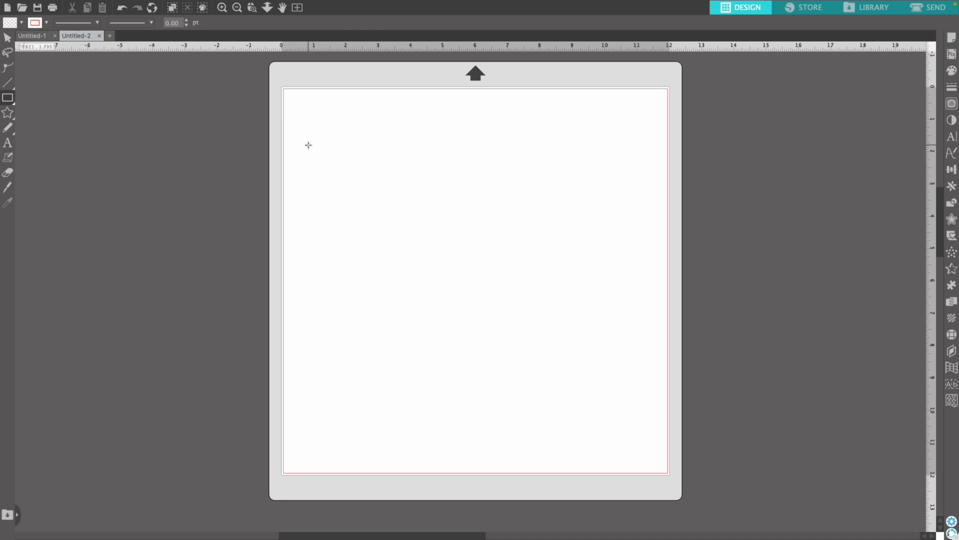
{"action": "left_click_drag", "start_coordinate": [308, 145], "coordinate": [634, 361]}
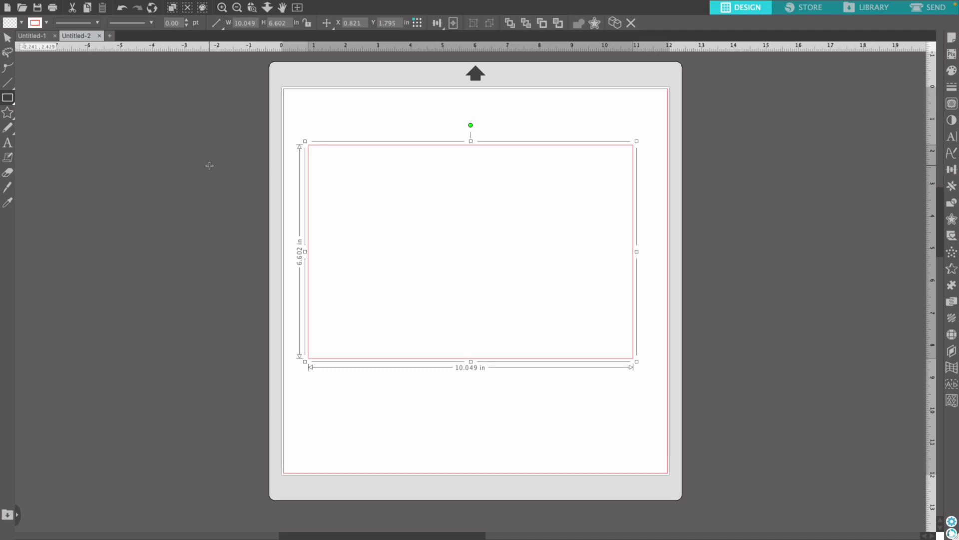
Resize the rectangle to 9.5 in wide and 8.4 in high.
{"action": "left_click", "coordinate": [8, 37]}
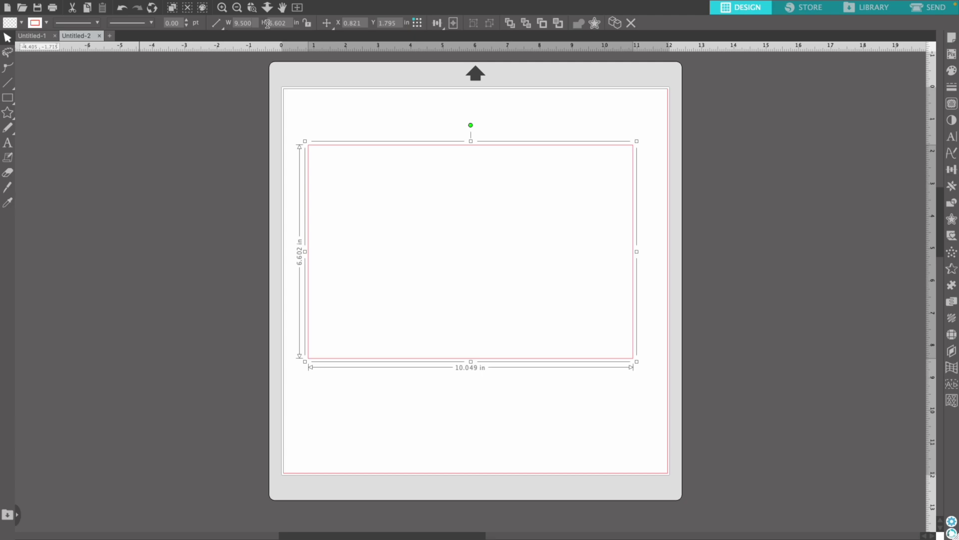
{"action": "double_click", "coordinate": [268, 24]}
{"action": "type", "text": "8.400"}
{"action": "key", "text": "Return"}
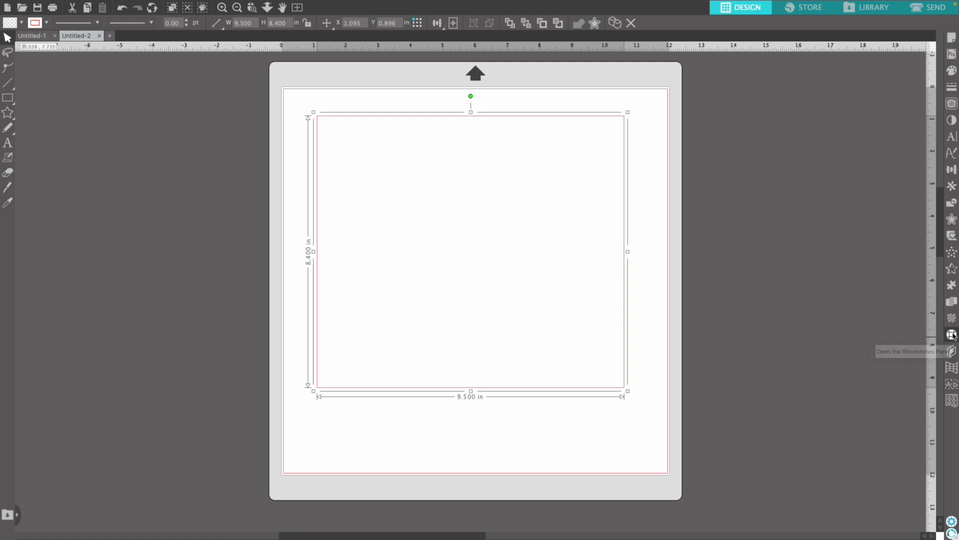
Try the rhinestone edge effect on the rectangle, and replace it with a fill of rhinestones in straight rows.
{"action": "mouse_move", "coordinate": [202, 7]}
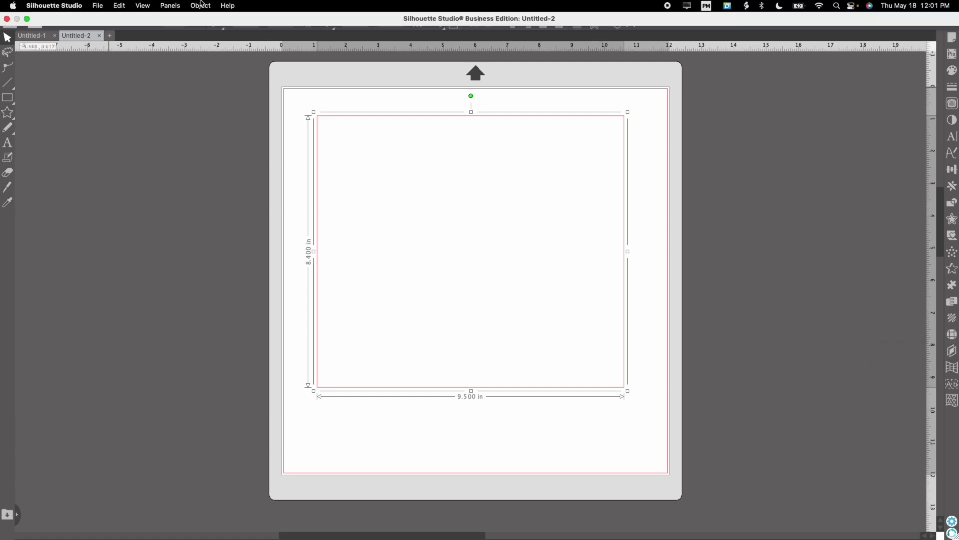
{"action": "left_click", "coordinate": [169, 6]}
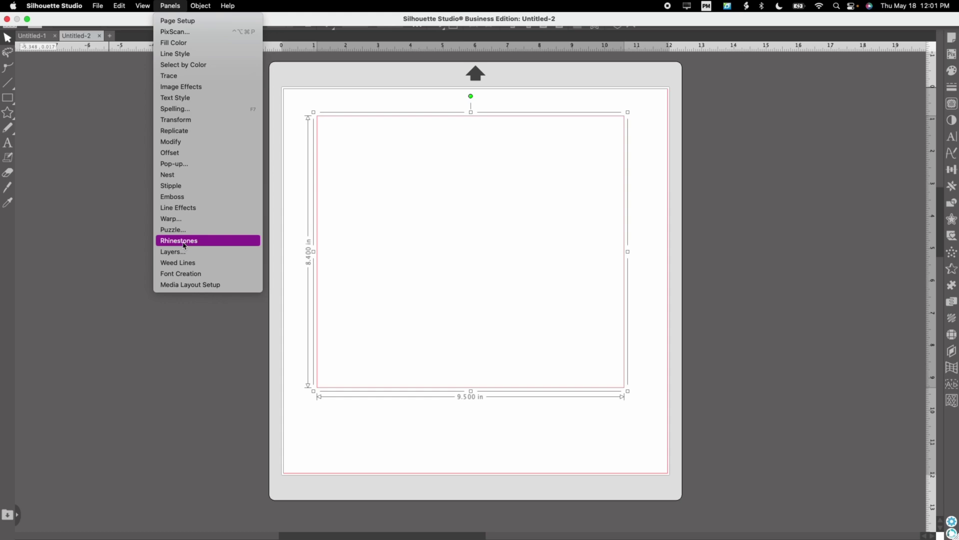
{"action": "left_click", "coordinate": [173, 355]}
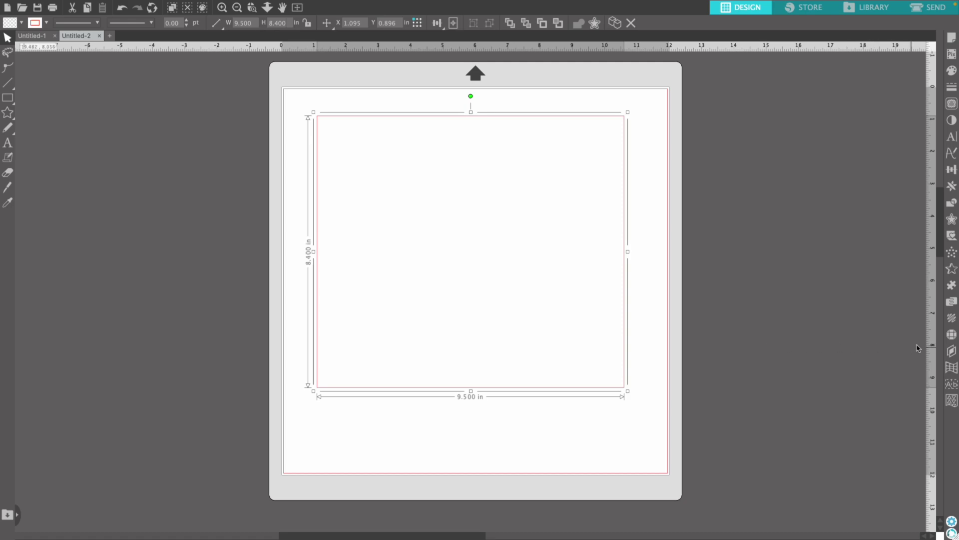
{"action": "left_click", "coordinate": [951, 335]}
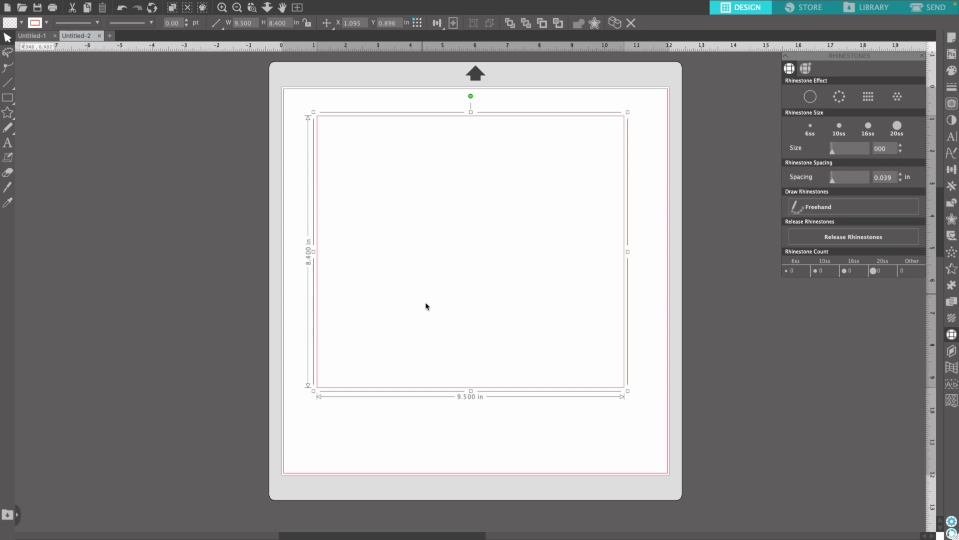
{"action": "left_click", "coordinate": [839, 102]}
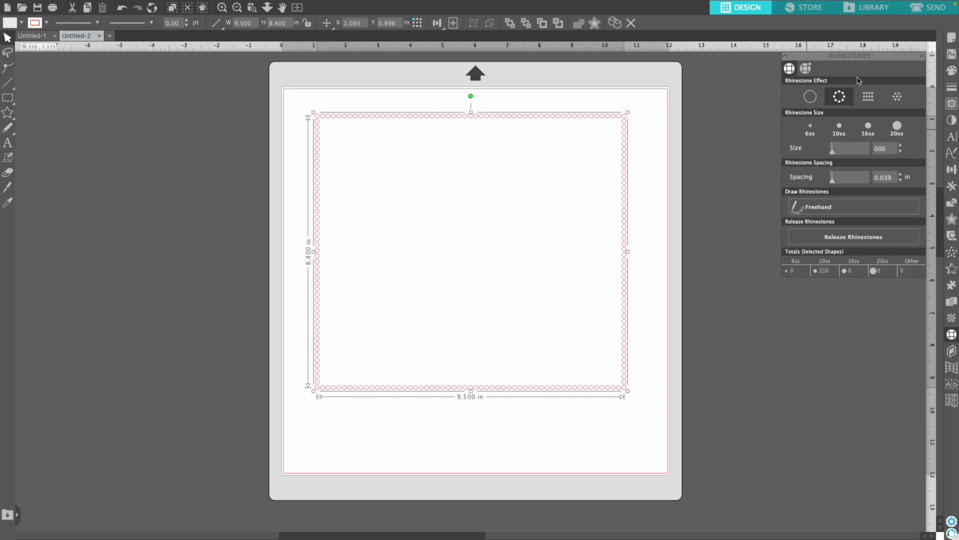
{"action": "left_click", "coordinate": [869, 97]}
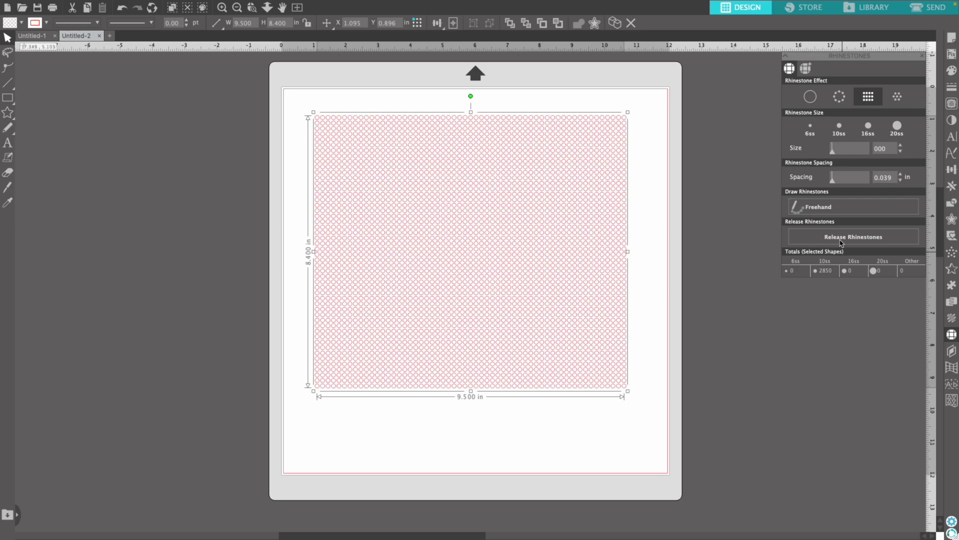
{"action": "left_click", "coordinate": [897, 128]}
{"action": "left_click", "coordinate": [839, 128]}
{"action": "left_click", "coordinate": [809, 128]}
{"action": "left_click", "coordinate": [839, 128]}
{"action": "left_click", "coordinate": [897, 128]}
{"action": "left_click", "coordinate": [867, 128]}
{"action": "left_click", "coordinate": [810, 128]}
{"action": "left_click", "coordinate": [839, 128]}
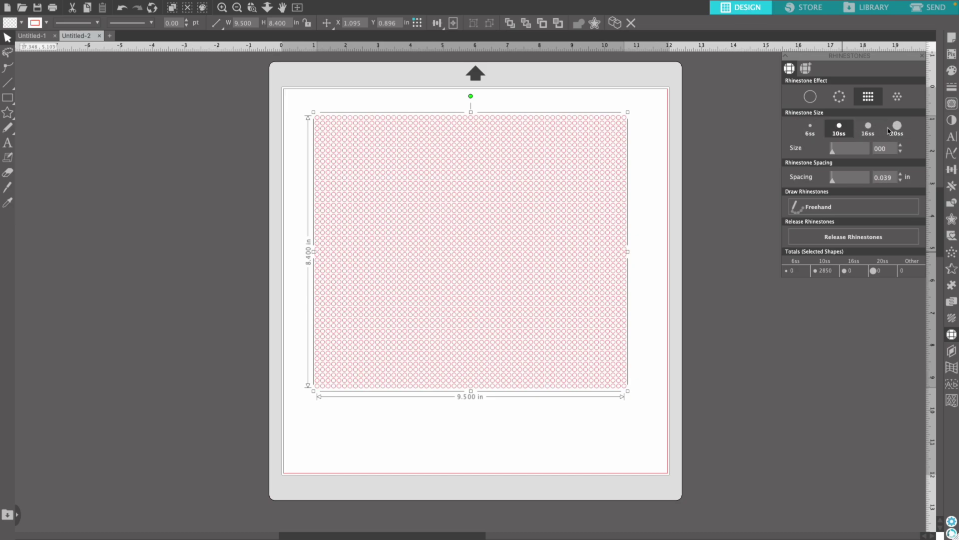
{"action": "left_click", "coordinate": [897, 128]}
{"action": "left_click", "coordinate": [839, 127]}
{"action": "left_click", "coordinate": [857, 131]}
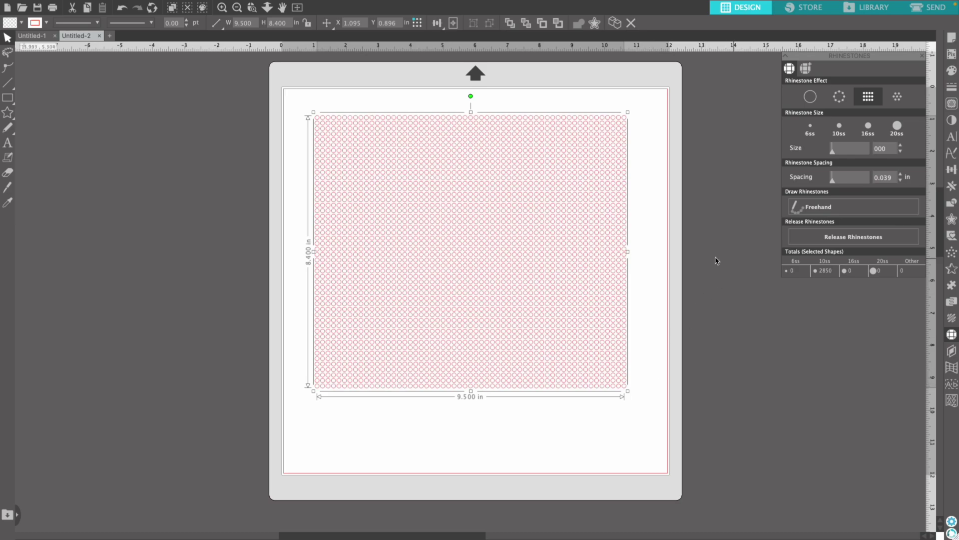
Draw a border rectangle about 9.99 by 8.87 in around the rhinestone fill and deselect it.
{"action": "left_click", "coordinate": [651, 260]}
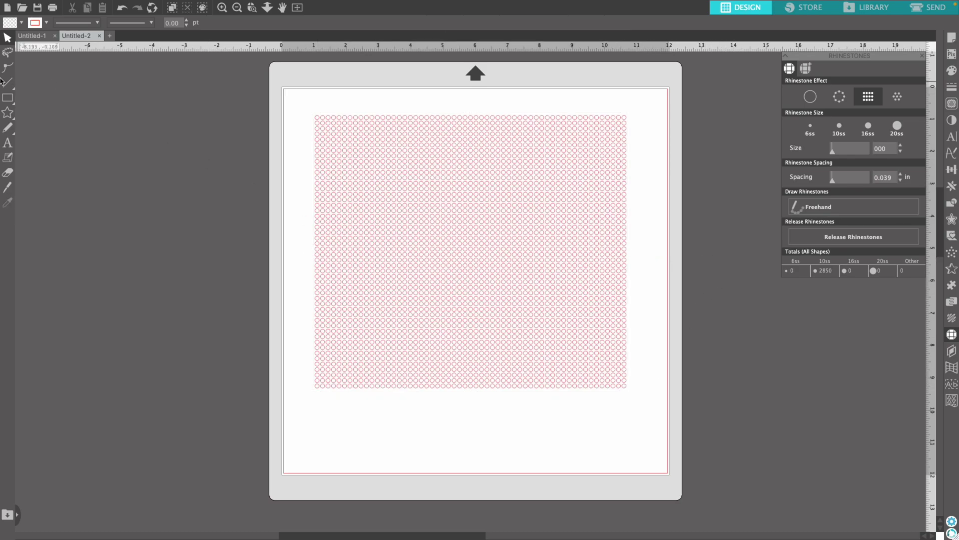
{"action": "left_click", "coordinate": [5, 100]}
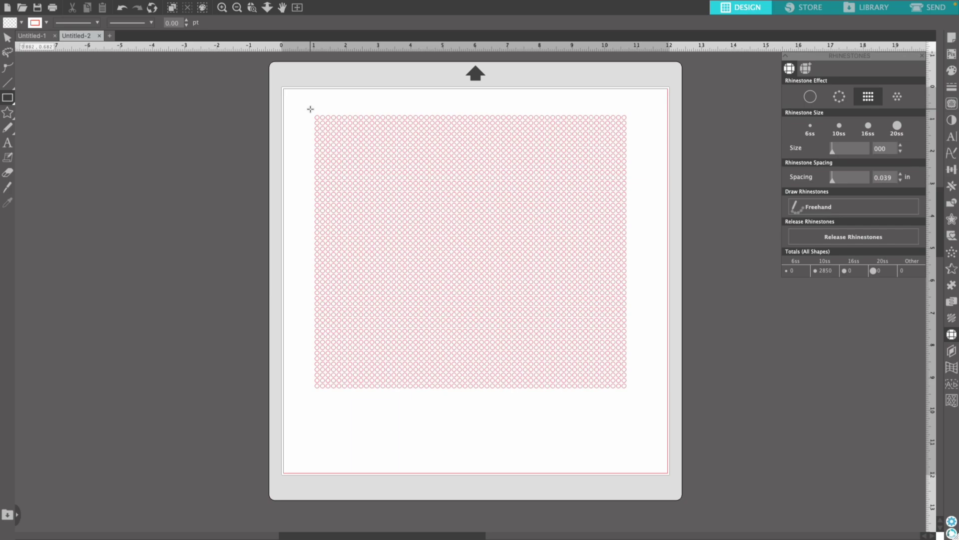
{"action": "left_click_drag", "start_coordinate": [309, 109], "coordinate": [633, 398]}
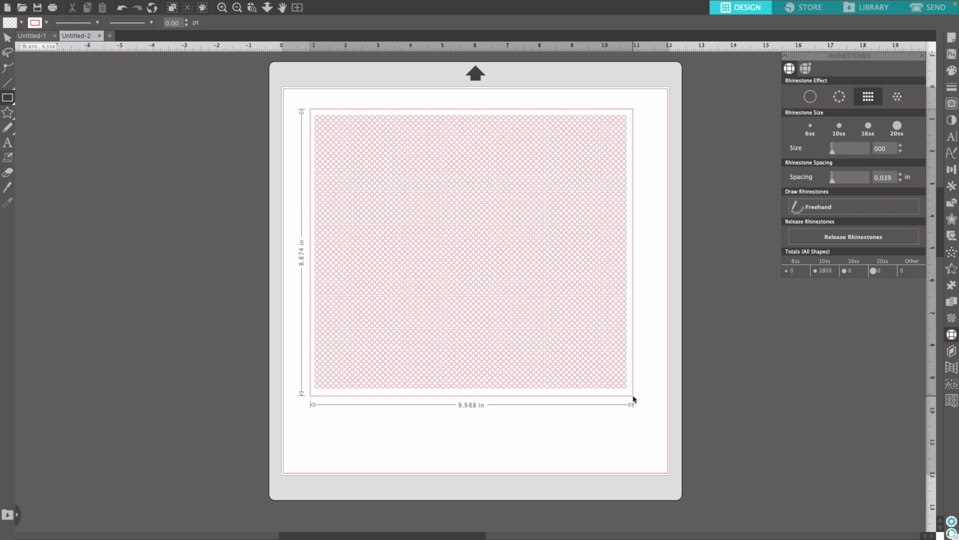
{"action": "left_click_drag", "start_coordinate": [634, 399], "coordinate": [633, 399]}
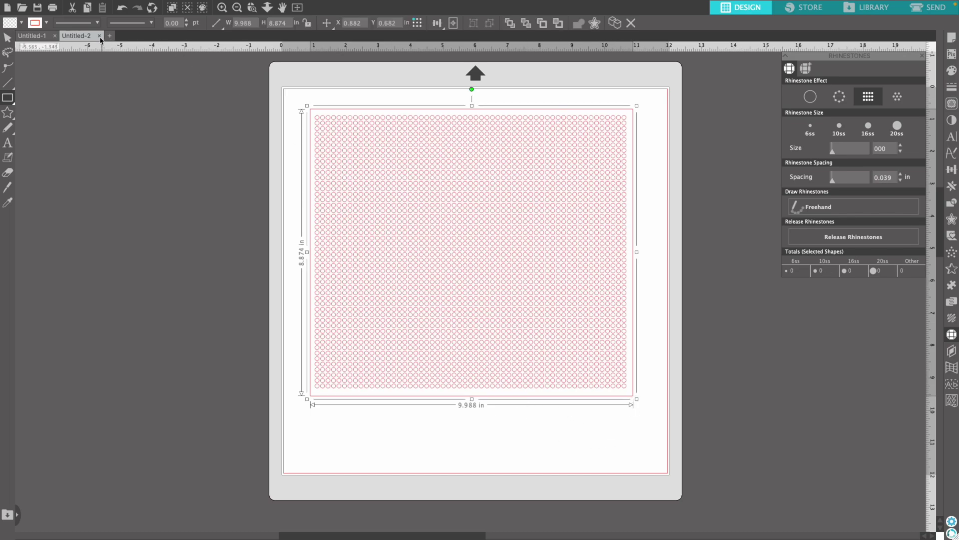
{"action": "left_click", "coordinate": [7, 37]}
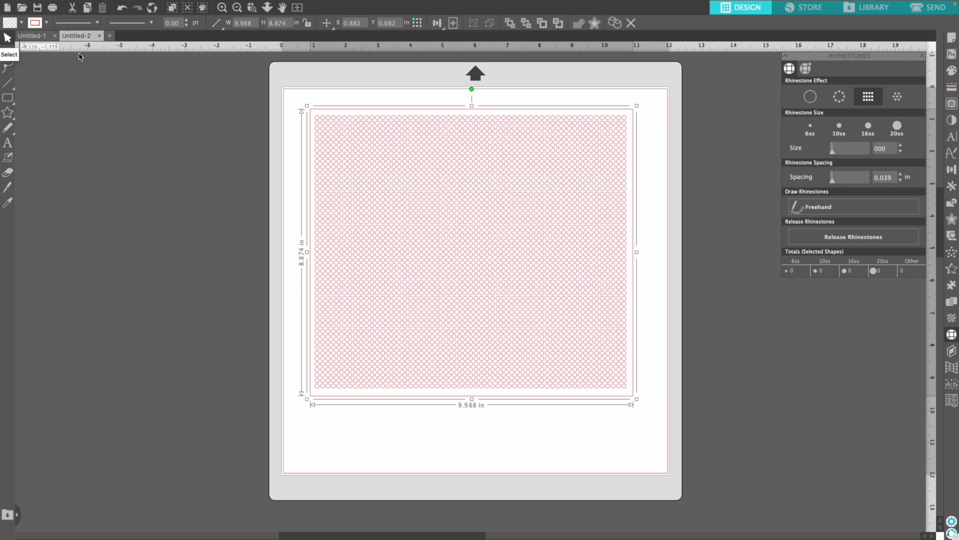
{"action": "left_click", "coordinate": [640, 142]}
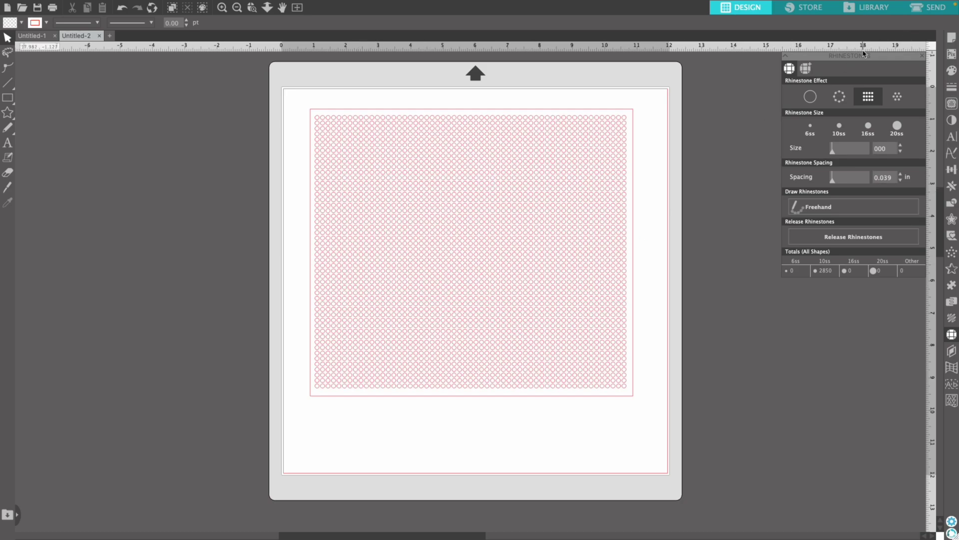
Open the cut setup for the bordered rhinestone template and send the job to the Cameo 4.
{"action": "left_click", "coordinate": [923, 8]}
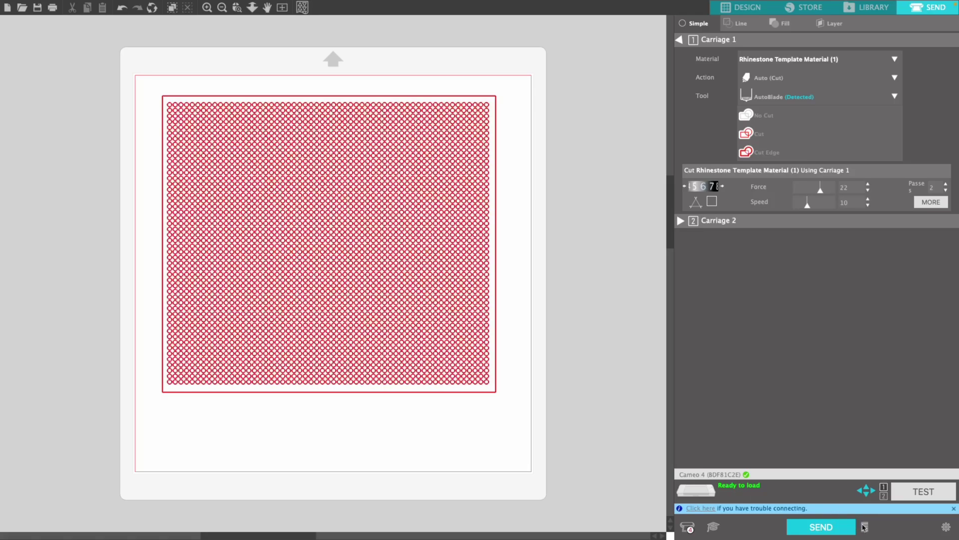
{"action": "left_click", "coordinate": [830, 526]}
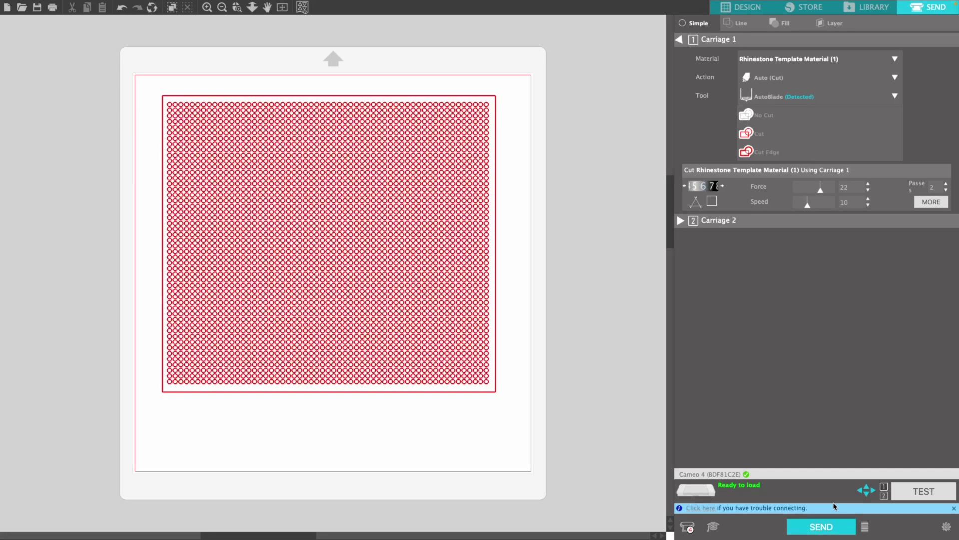